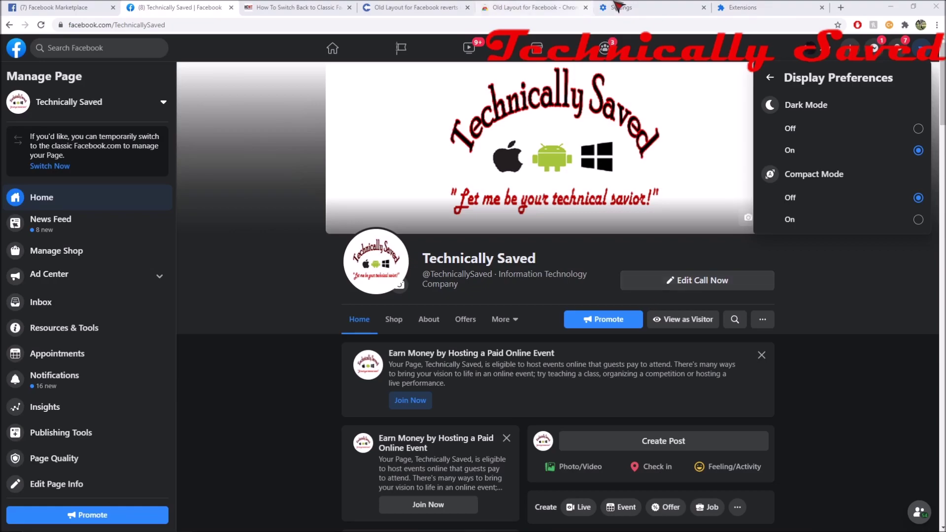
# Close the display preferences panel with dark mode kept on, then scroll down the Technically Saved page.
pyautogui.click(721, 45)
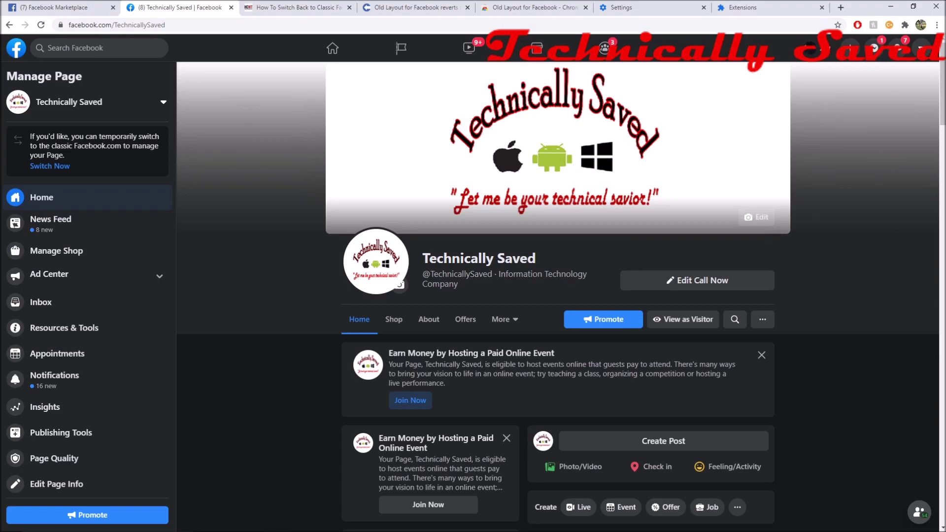
pyautogui.scroll(-6, 803, 354)
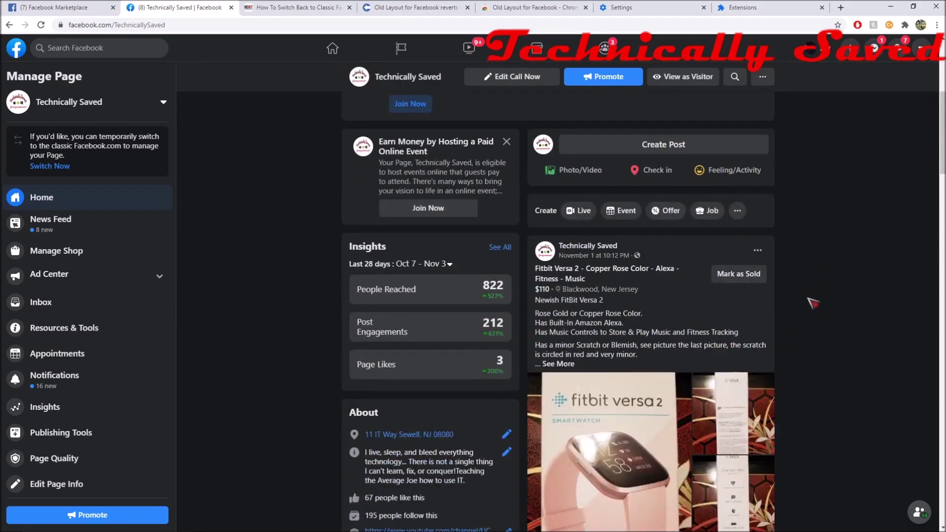
pyautogui.scroll(-7, 801, 284)
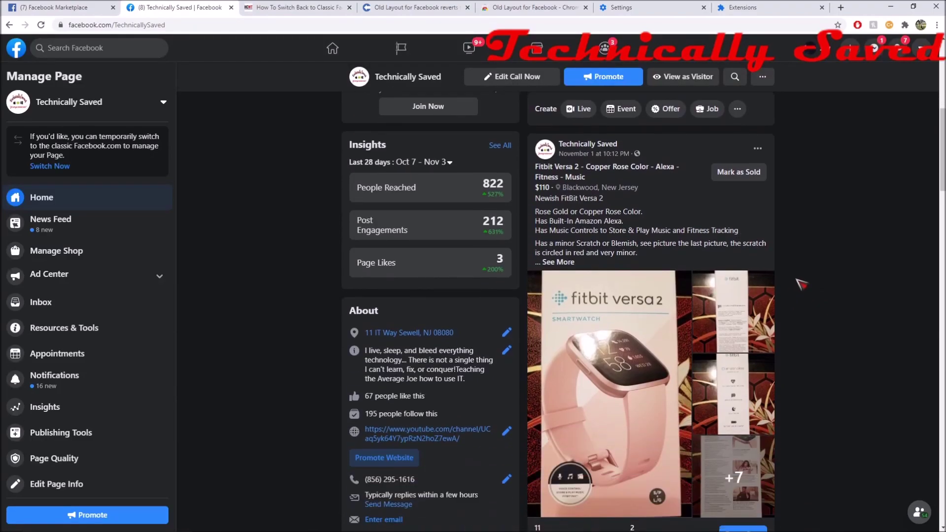
pyautogui.scroll(6, 823, 261)
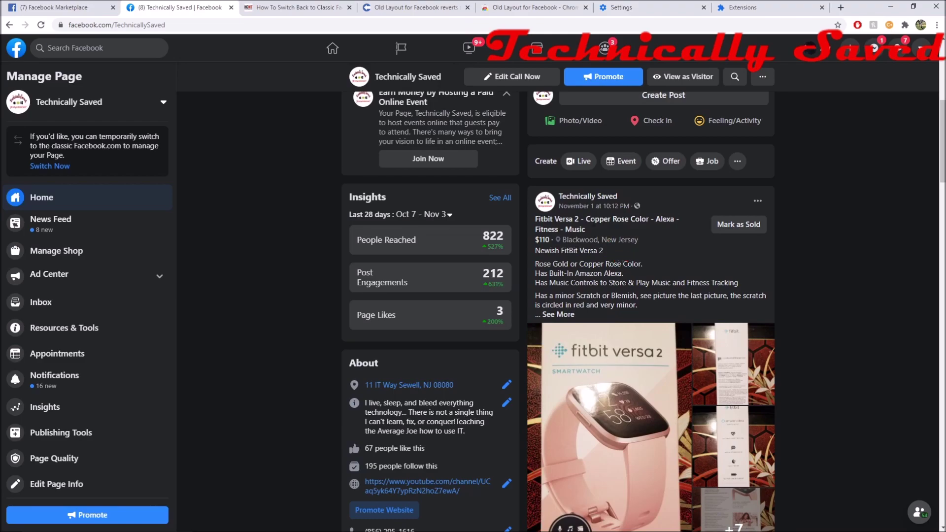
pyautogui.scroll(-9, 622, 308)
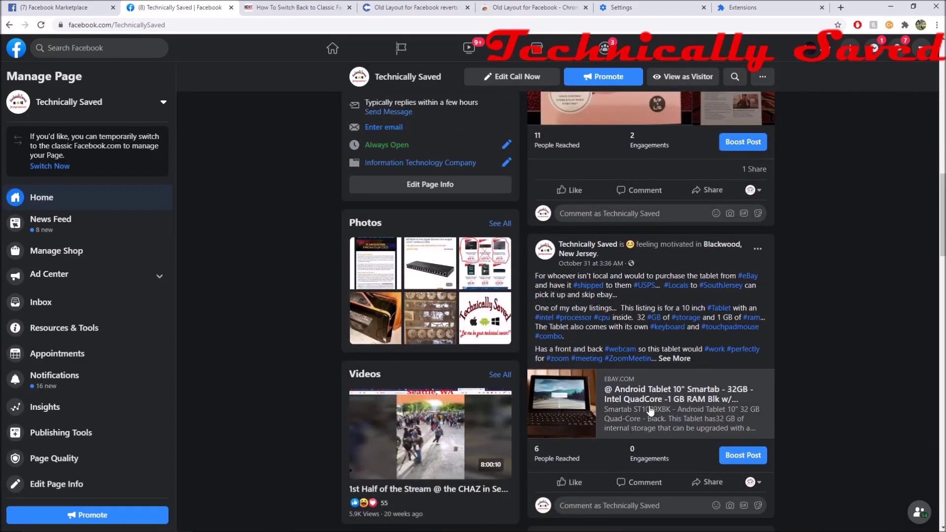
pyautogui.scroll(-8, 709, 394)
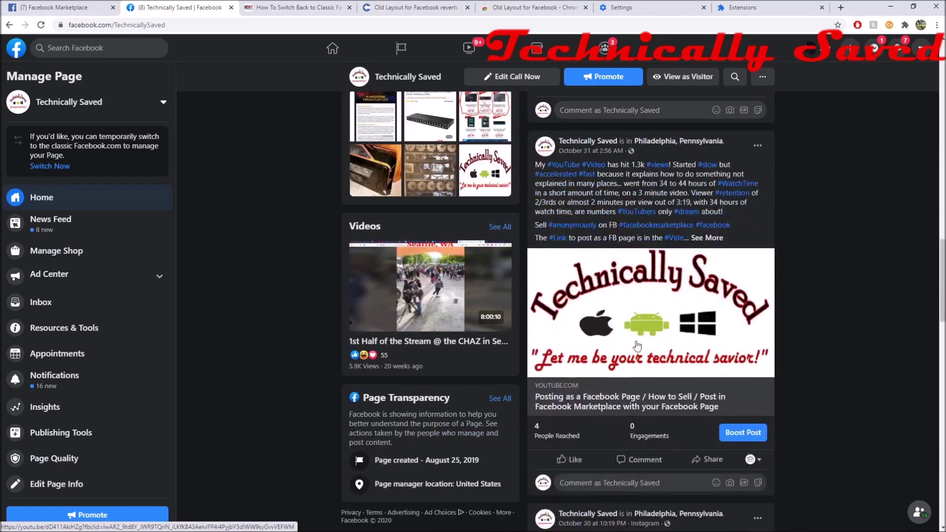
pyautogui.scroll(-20, 696, 389)
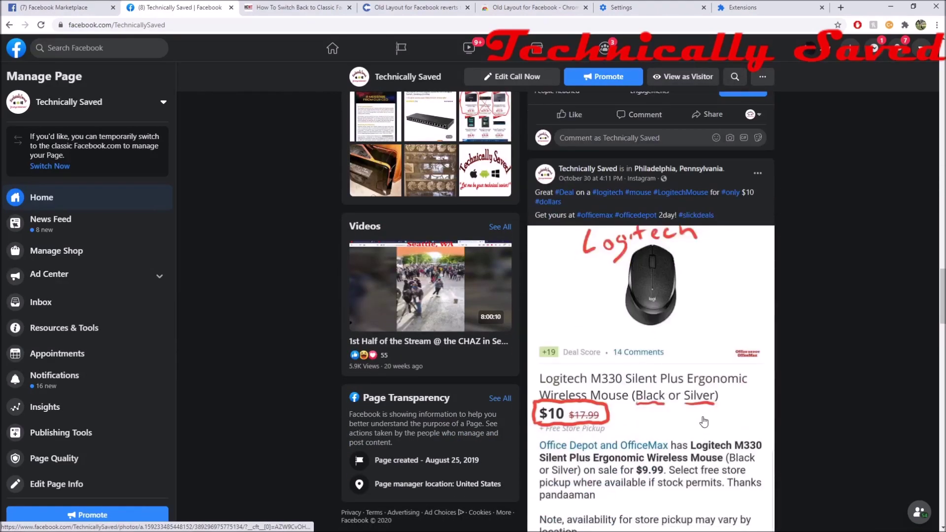
pyautogui.scroll(-20, 705, 418)
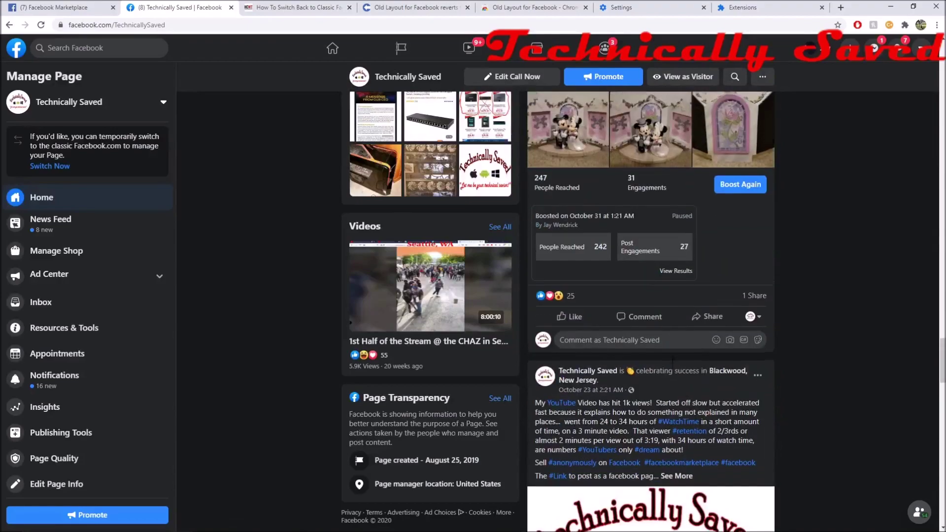
# Scroll back up to the top of the Technically Saved page.
pyautogui.scroll(7, 677, 280)
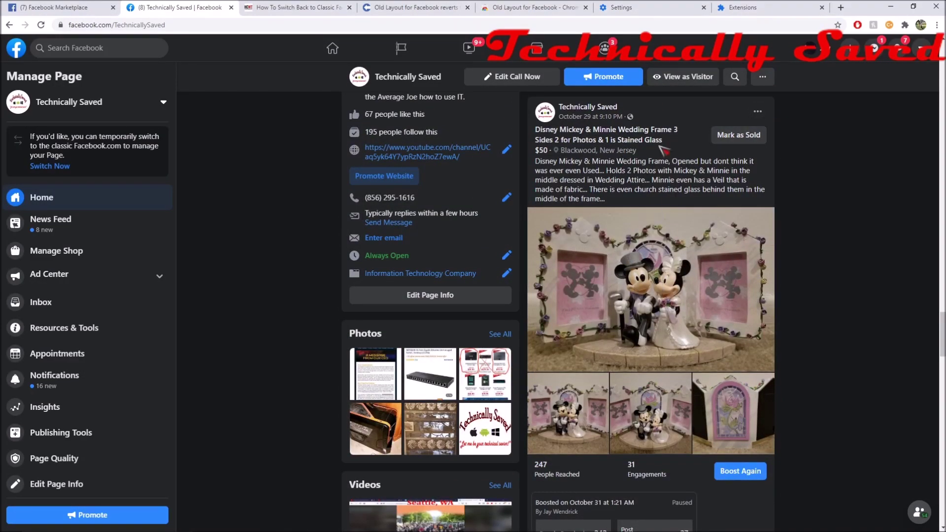
pyautogui.scroll(3, 641, 276)
pyautogui.moveTo(621, 257)
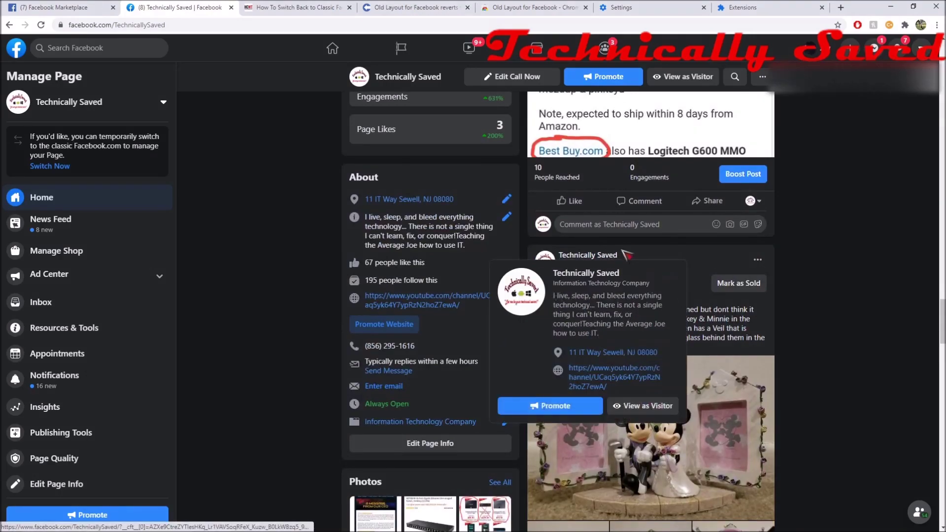
pyautogui.scroll(4, 648, 347)
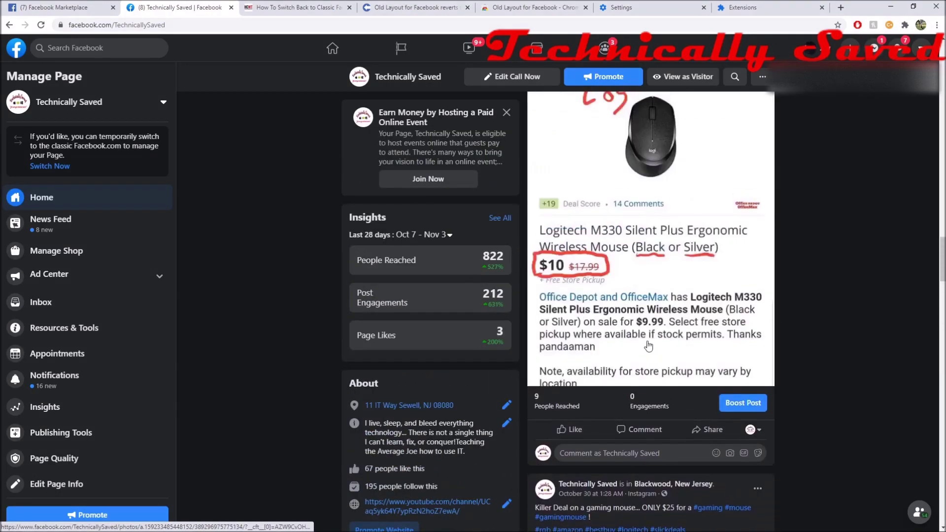
pyautogui.scroll(20, 648, 346)
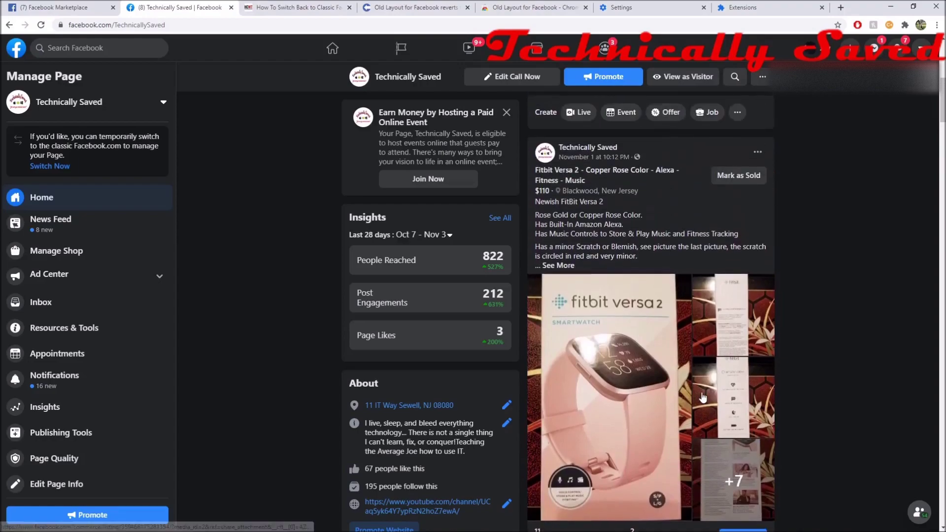
pyautogui.scroll(8, 703, 397)
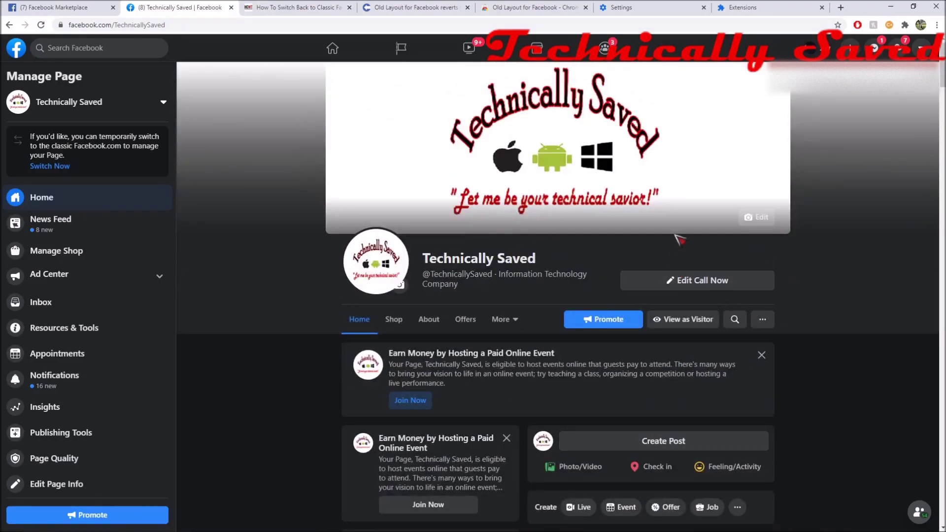
# Open the account dropdown at top right, then dismiss it.
pyautogui.click(920, 48)
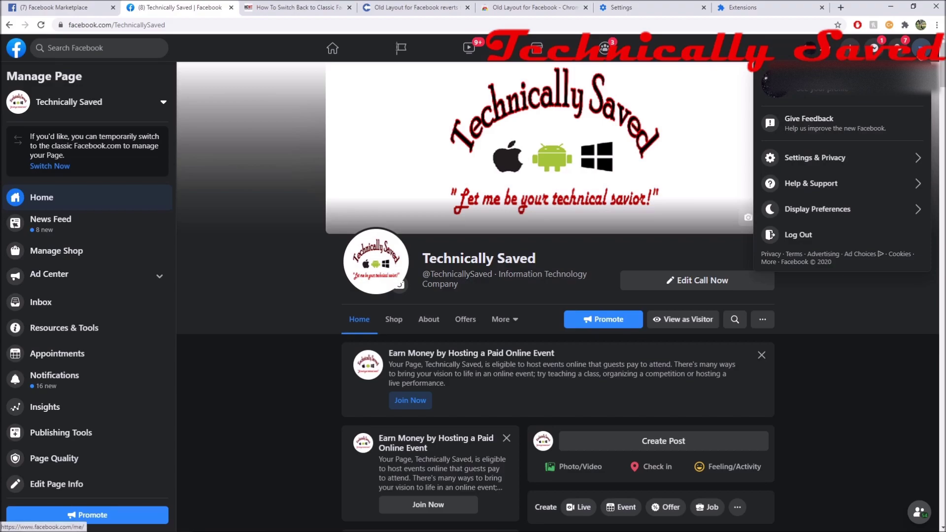
pyautogui.click(920, 48)
pyautogui.click(920, 47)
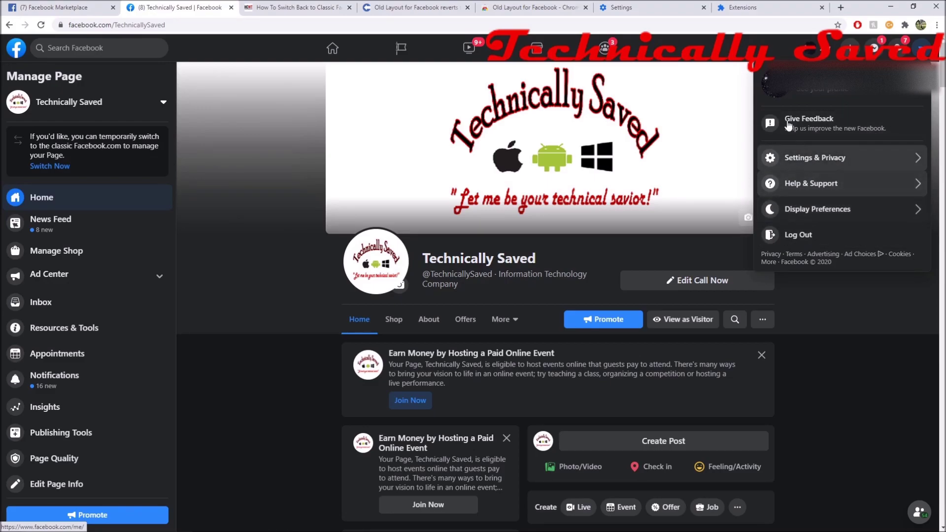
pyautogui.click(745, 52)
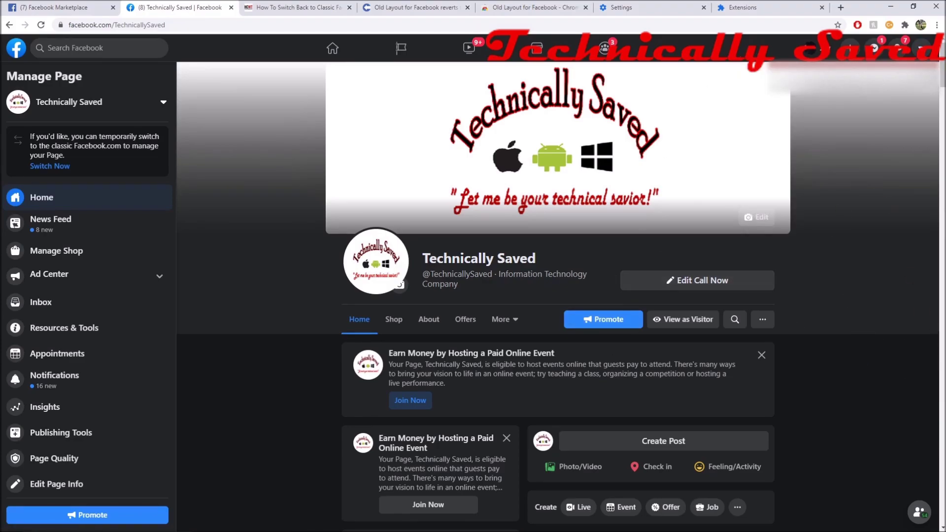
# Switch to the 'How To Switch Back to Classic Facebook' article tab.
pyautogui.click(321, 12)
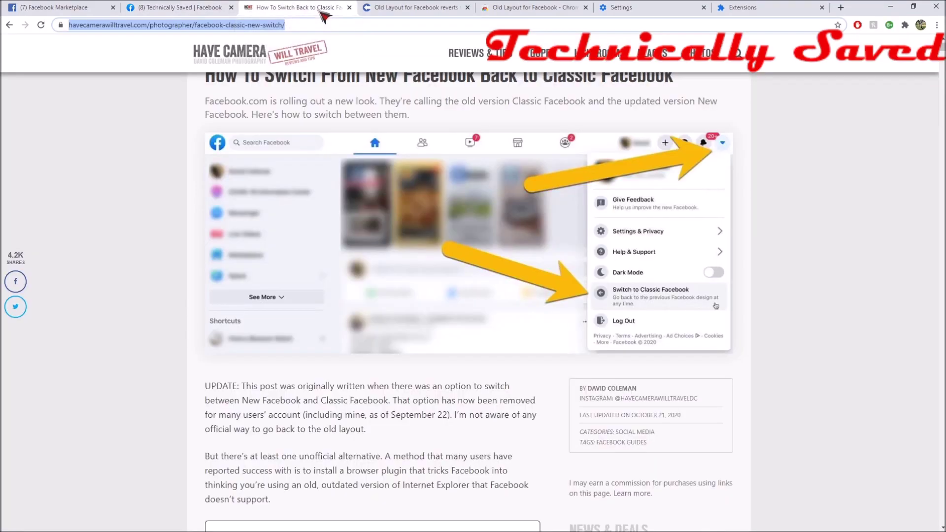
pyautogui.click(793, 164)
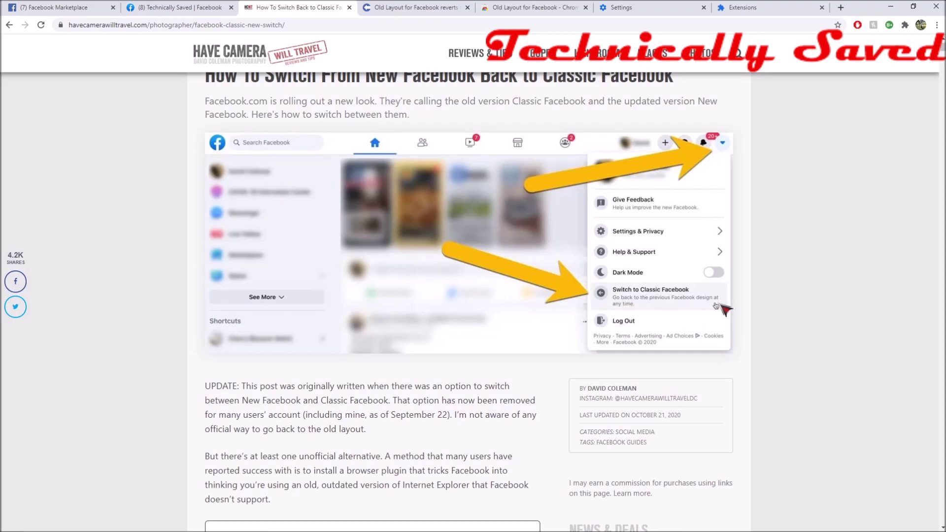
pyautogui.rightClick(642, 302)
pyautogui.click(751, 294)
# Read through the article's plugin recommendations and bring up the oldlayout.com tab.
pyautogui.scroll(-3, 692, 311)
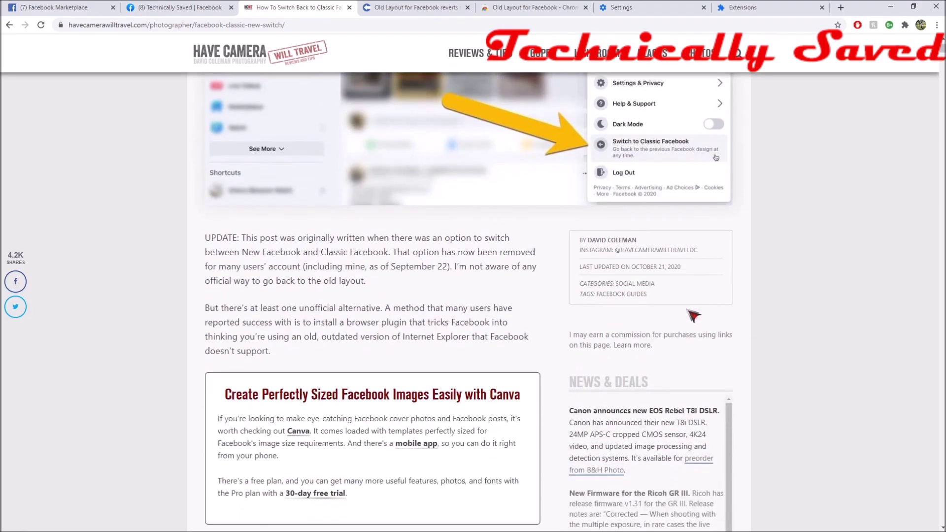
pyautogui.scroll(-4, 692, 315)
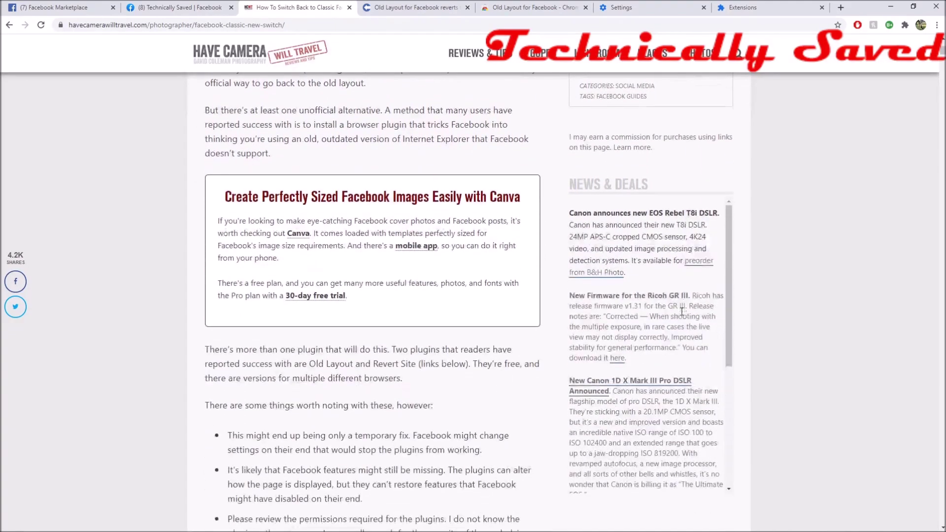
pyautogui.scroll(-2, 736, 326)
pyautogui.scroll(-4, 535, 259)
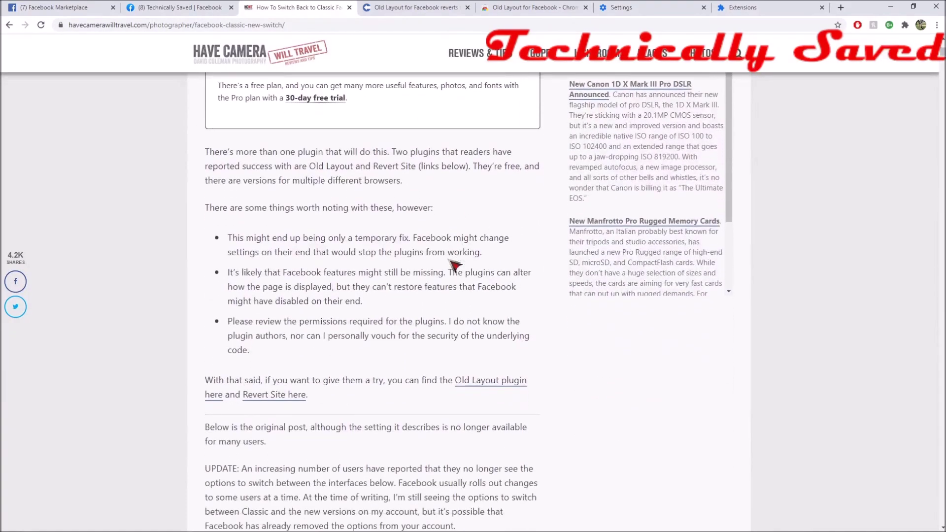
pyautogui.scroll(-1, 457, 265)
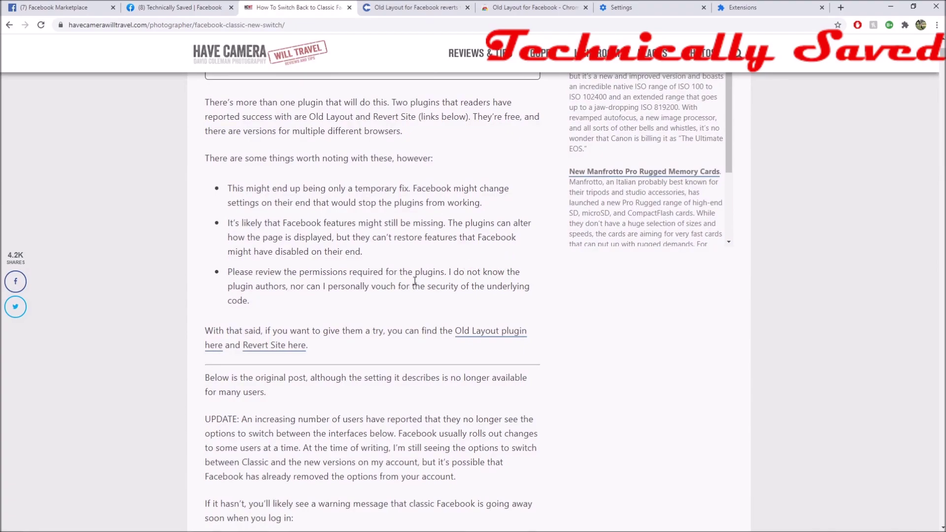
pyautogui.scroll(2, 415, 281)
pyautogui.scroll(6, 390, 271)
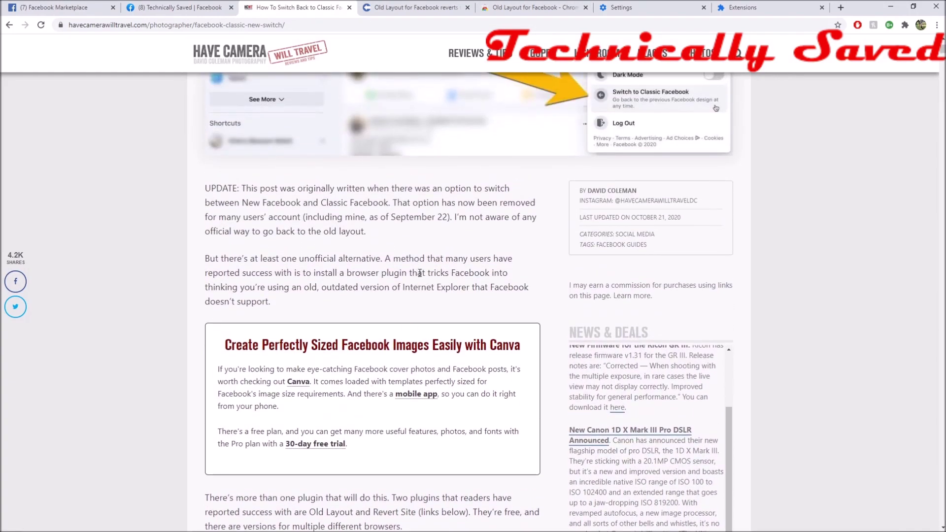
pyautogui.scroll(-12, 420, 272)
pyautogui.scroll(4, 470, 335)
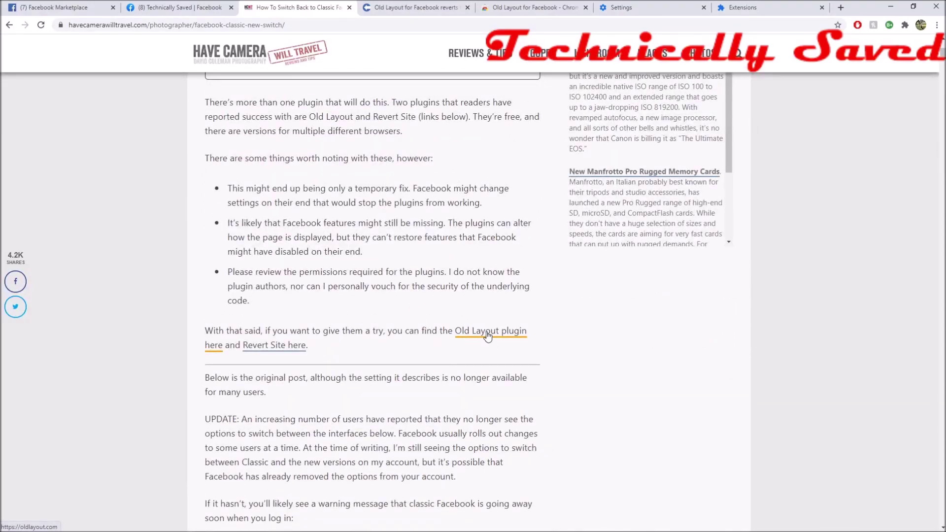
pyautogui.click(426, 7)
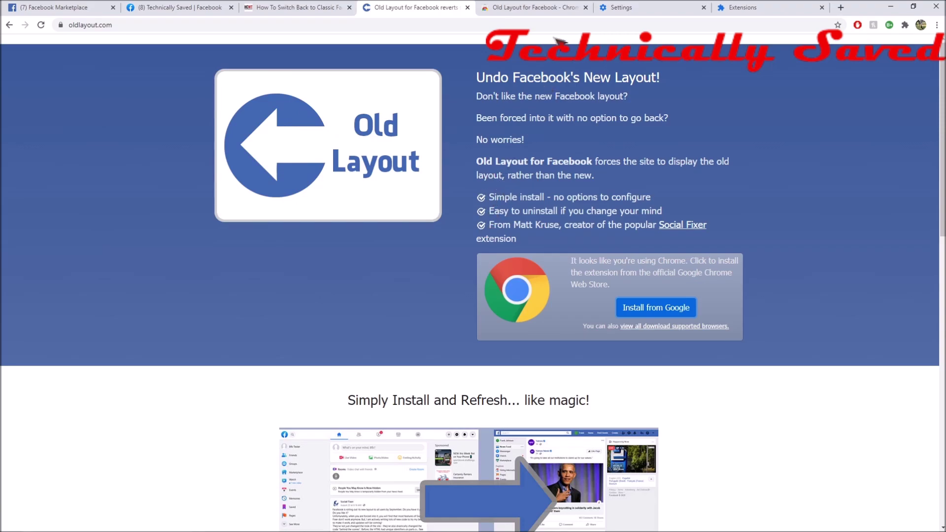
# Check the Old Layout for Facebook Web Store listing, then go to Chrome's extensions list.
pyautogui.click(542, 9)
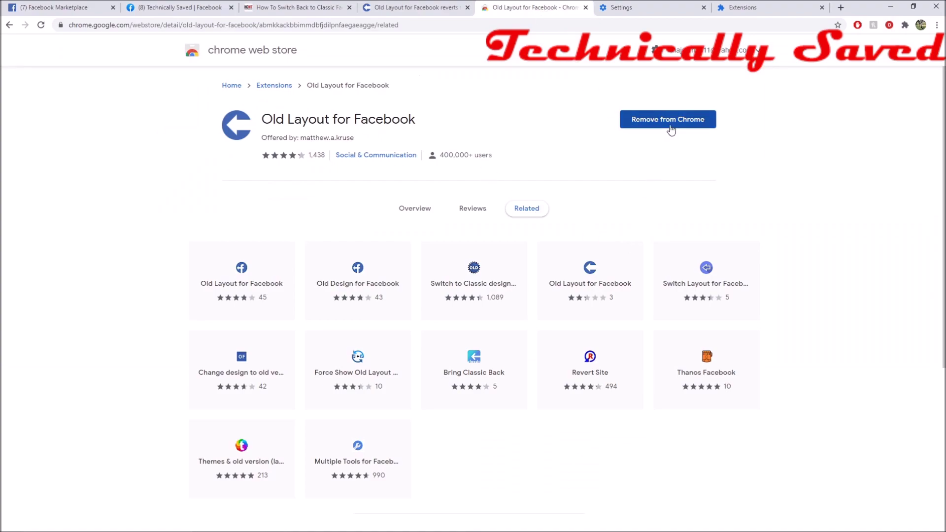
pyautogui.click(654, 10)
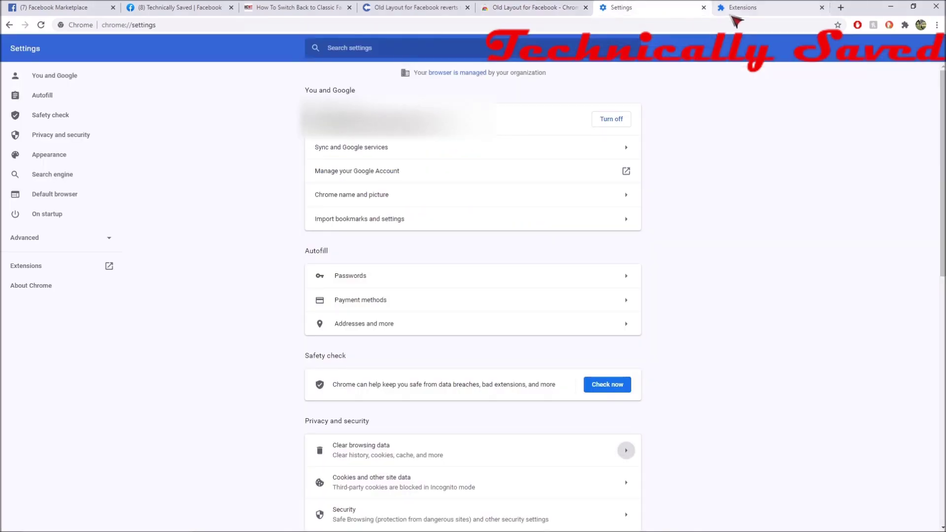
pyautogui.click(734, 17)
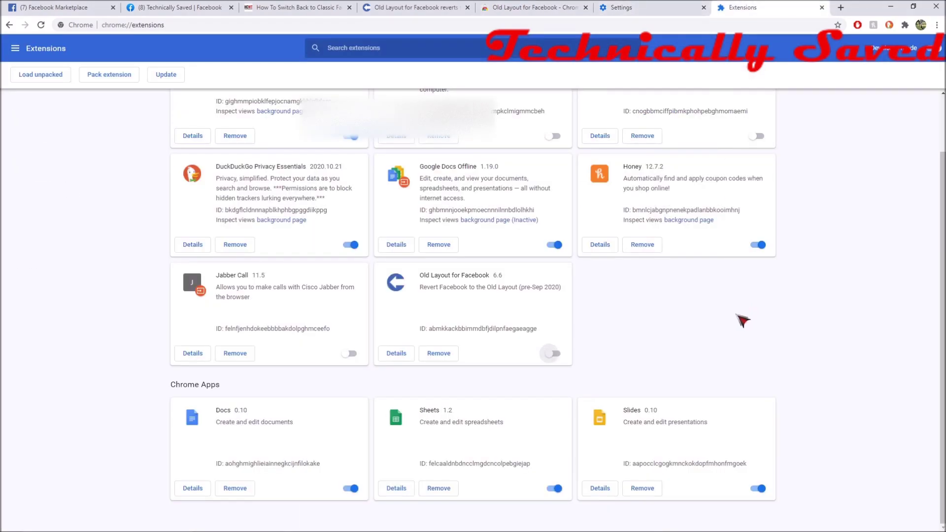
# Toggle Old Layout for Facebook off and on, then return to the Technically Saved tab.
pyautogui.click(551, 353)
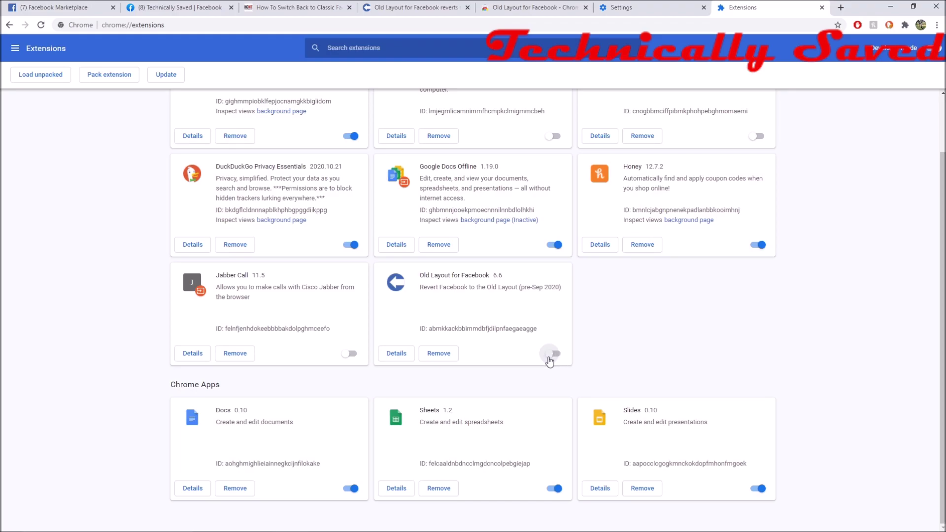
pyautogui.click(550, 357)
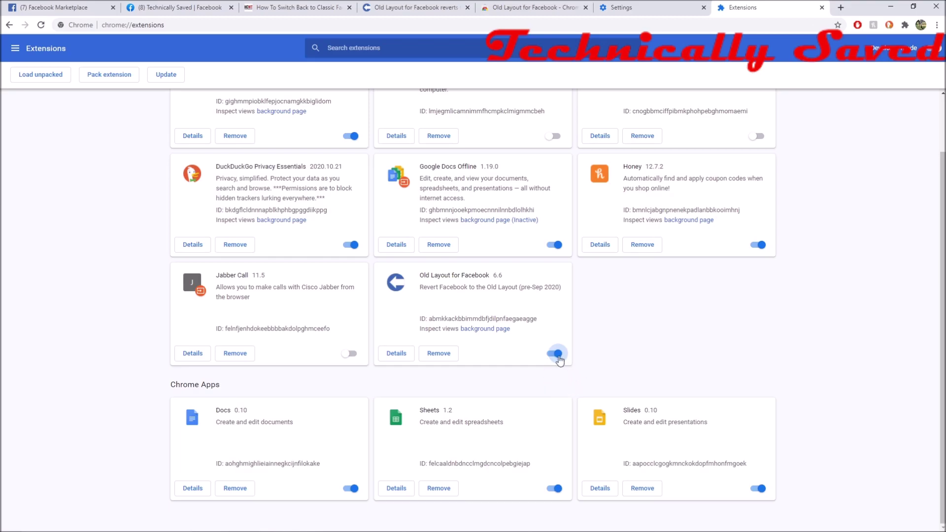
pyautogui.click(174, 7)
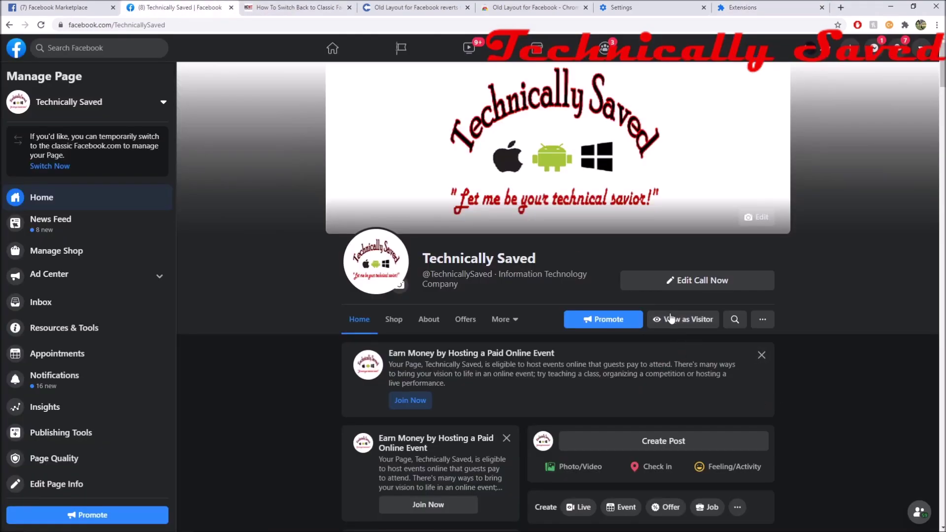
# Reload Facebook and confirm Switch to Old Layout in the Old Layout 6.6 popup.
pyautogui.scroll(-3, 752, 376)
pyautogui.scroll(3, 752, 376)
pyautogui.scroll(-3, 443, 315)
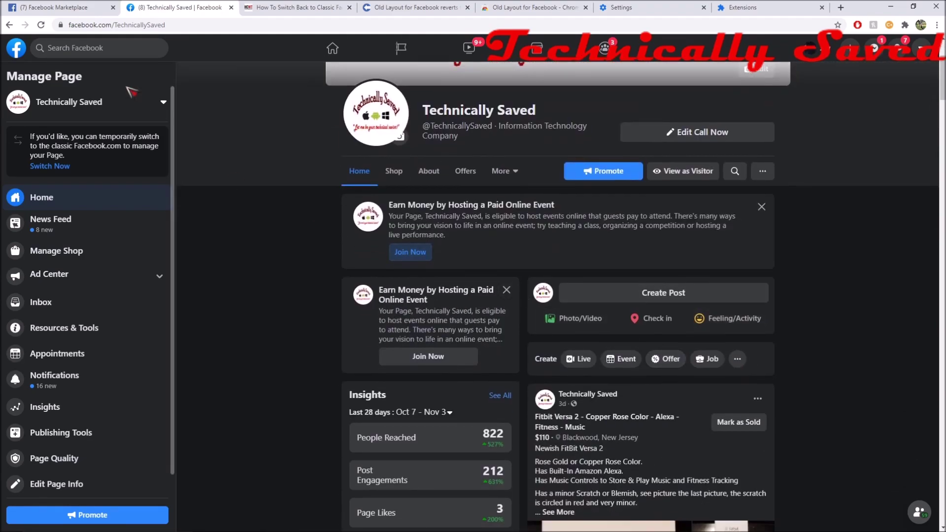
pyautogui.click(41, 24)
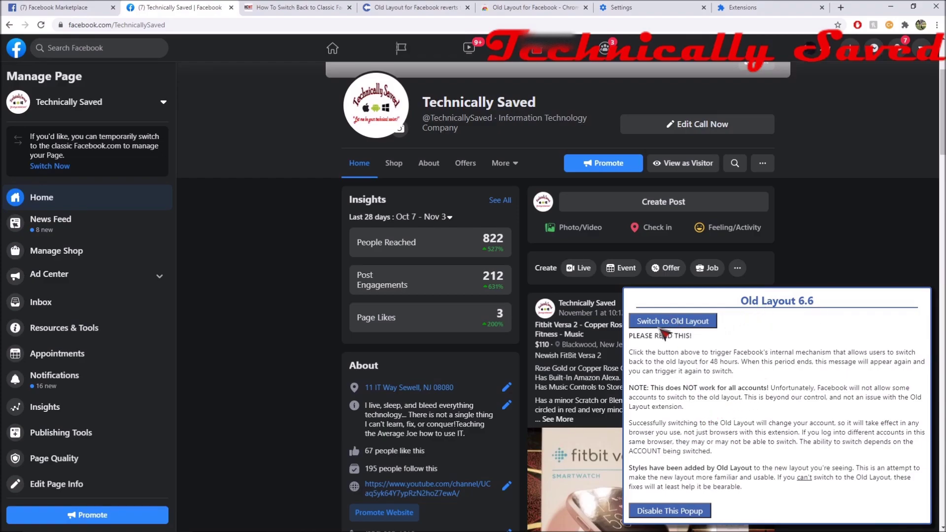
pyautogui.click(686, 325)
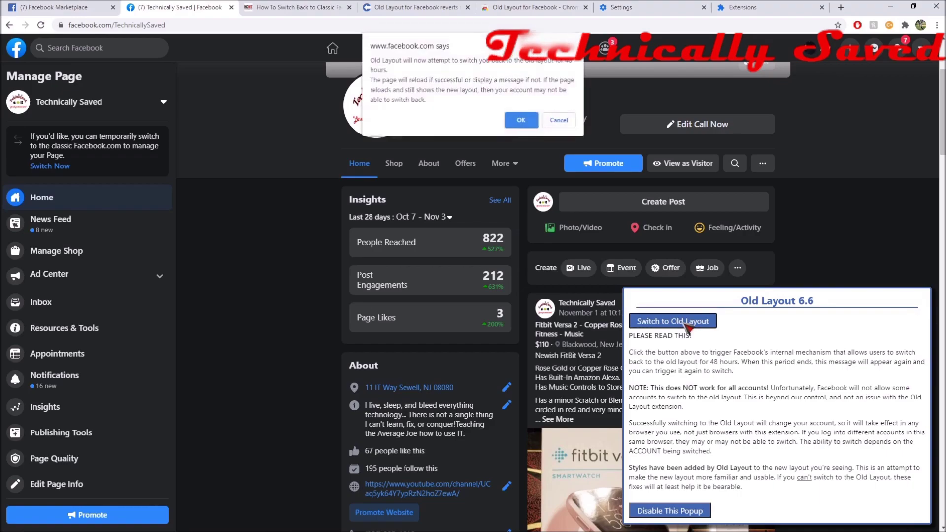
pyautogui.click(520, 121)
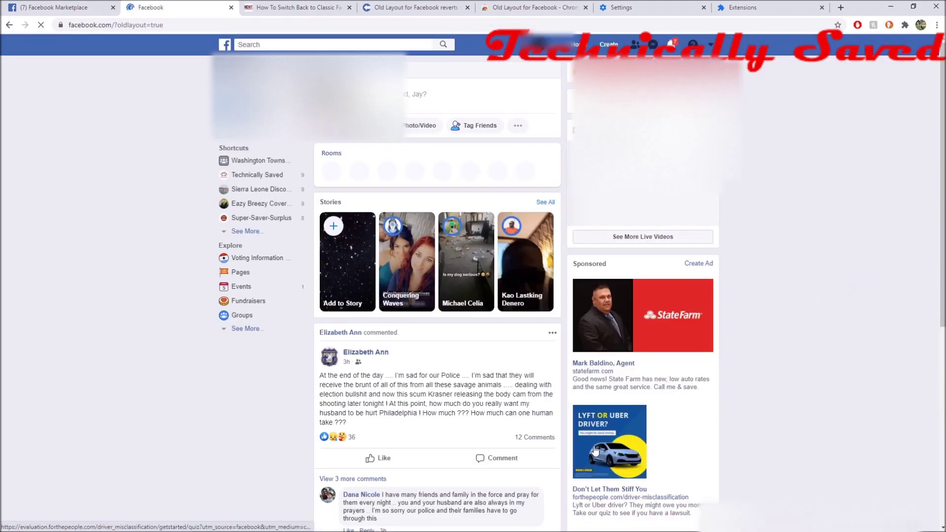
# View the Technically Saved page in classic blue layout, then return to Chrome's Extensions page.
pyautogui.click(710, 47)
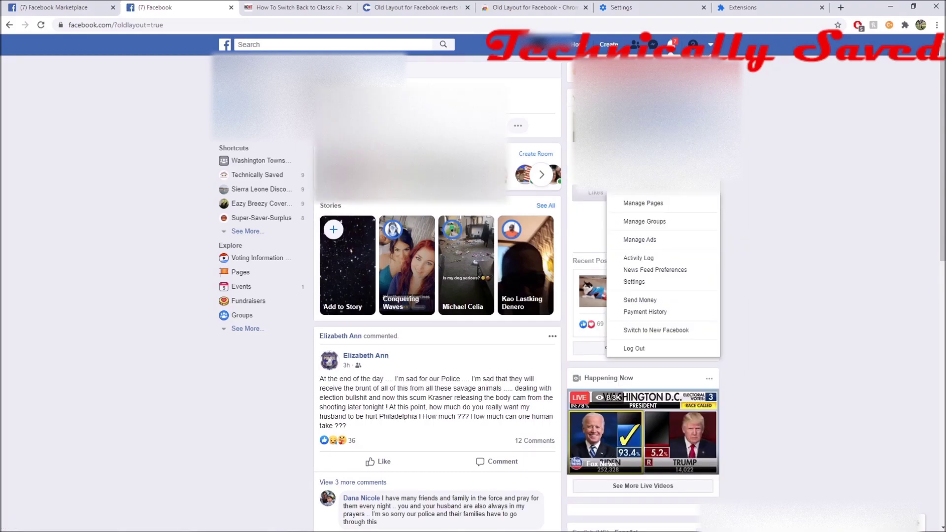
pyautogui.click(643, 203)
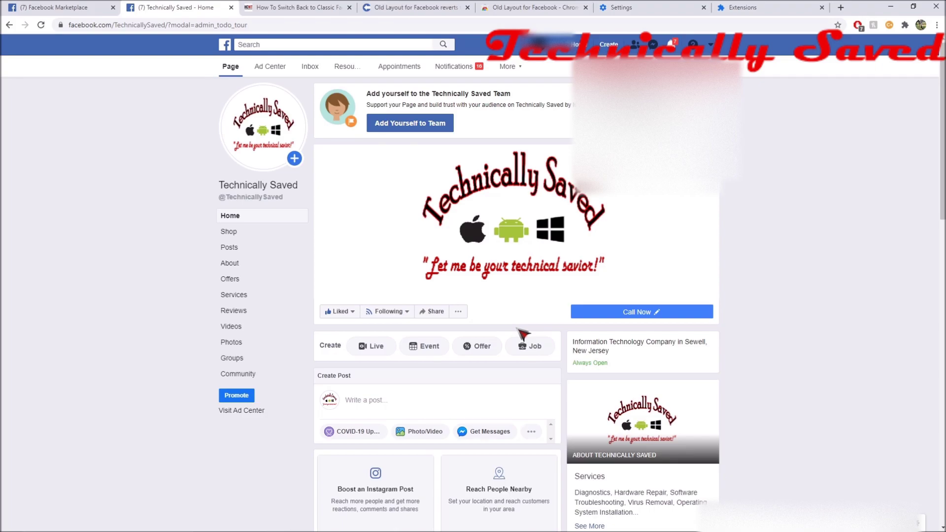
pyautogui.click(709, 45)
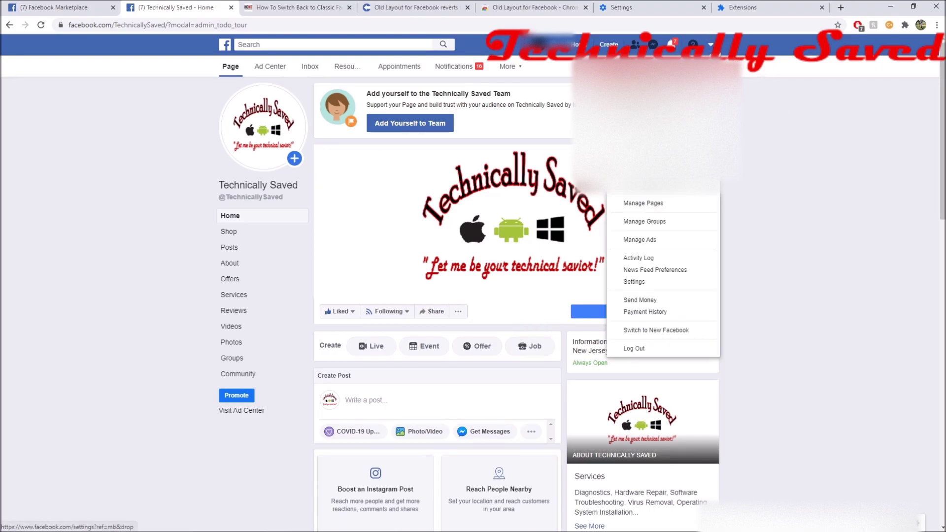
pyautogui.click(681, 332)
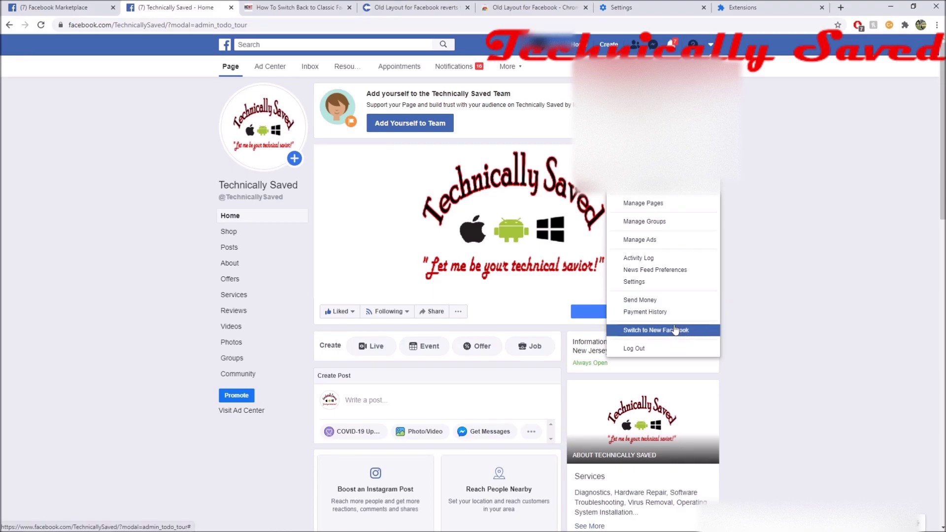
pyautogui.click(678, 331)
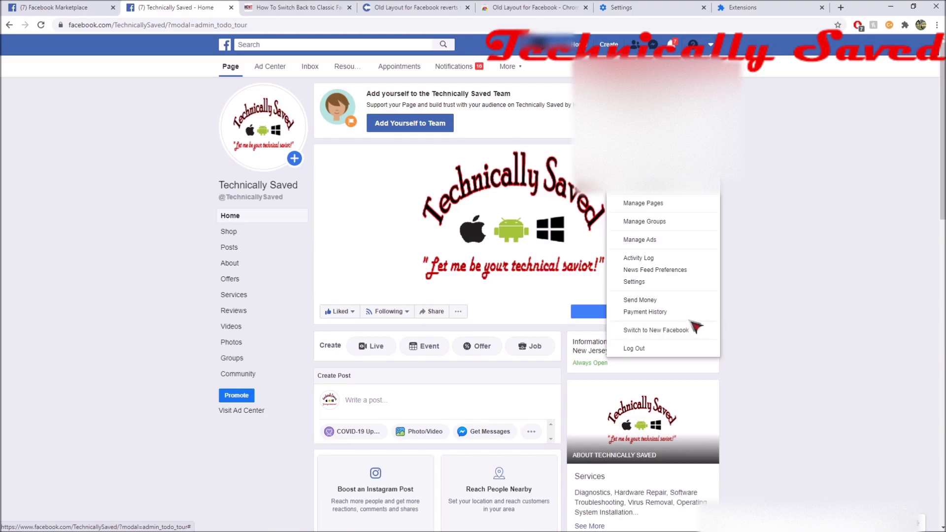
pyautogui.click(628, 9)
pyautogui.click(779, 15)
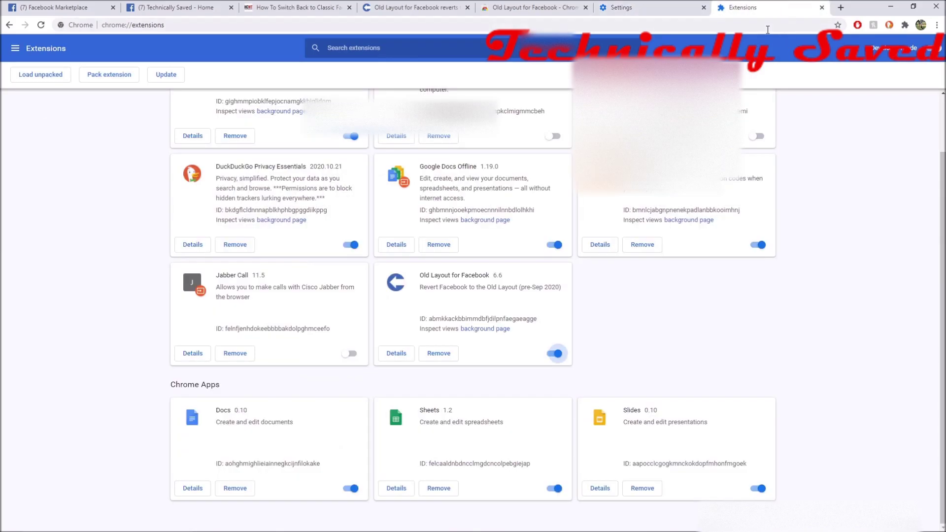